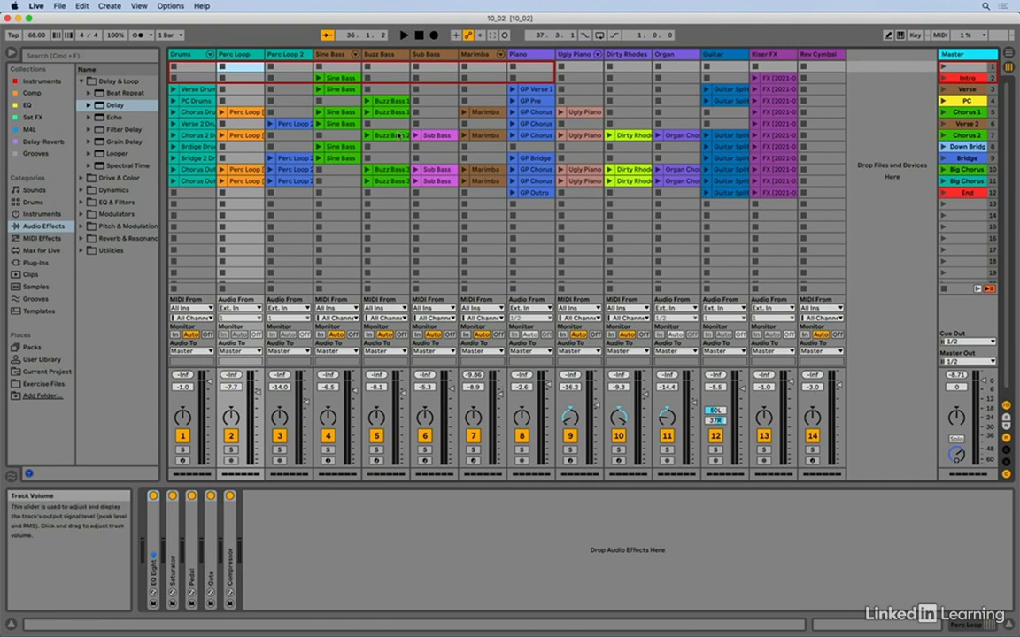
Step: Insert two return tracks and load the Reverb audio effect on both of them
left_click(245, 59)
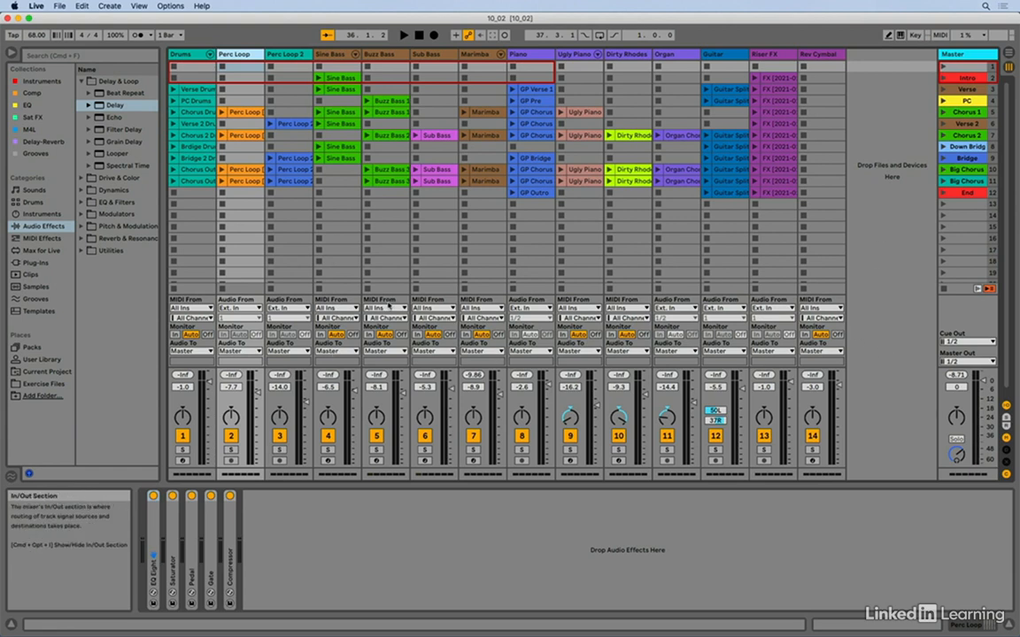
left_click(107, 9)
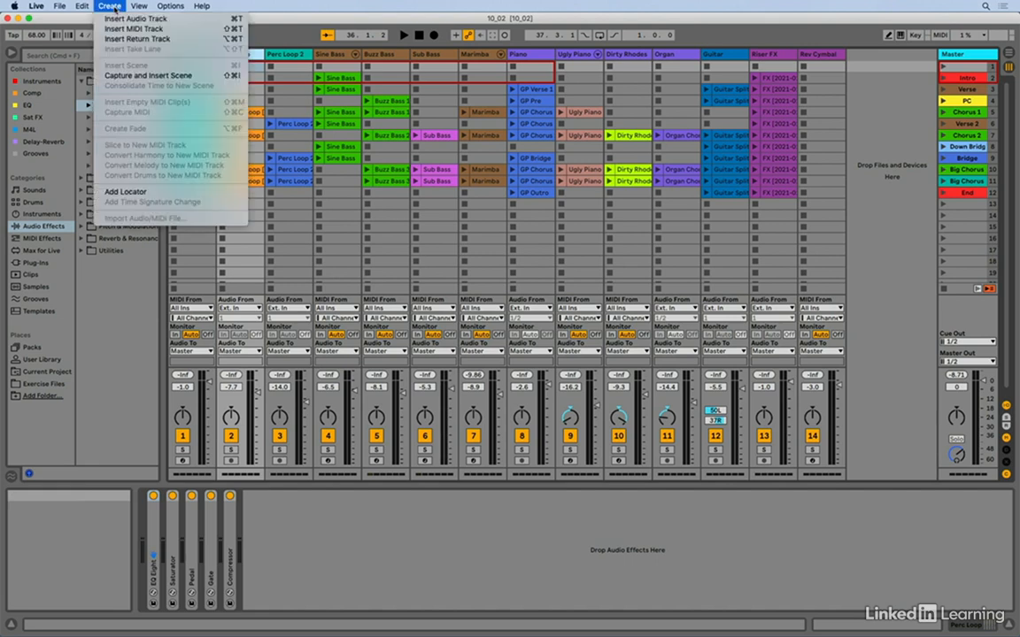
left_click(185, 39)
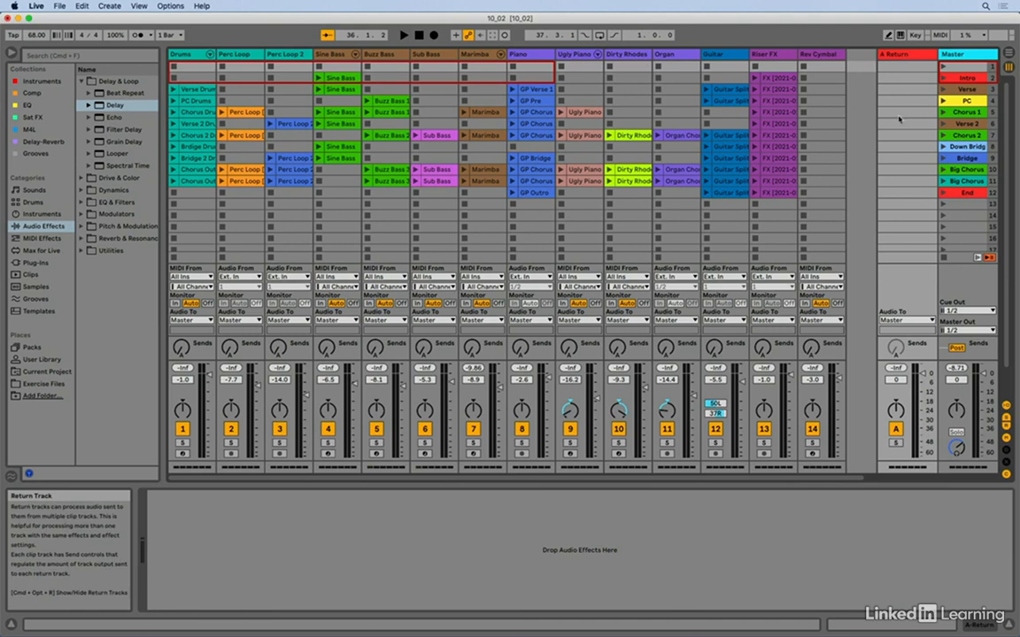
right_click(857, 96)
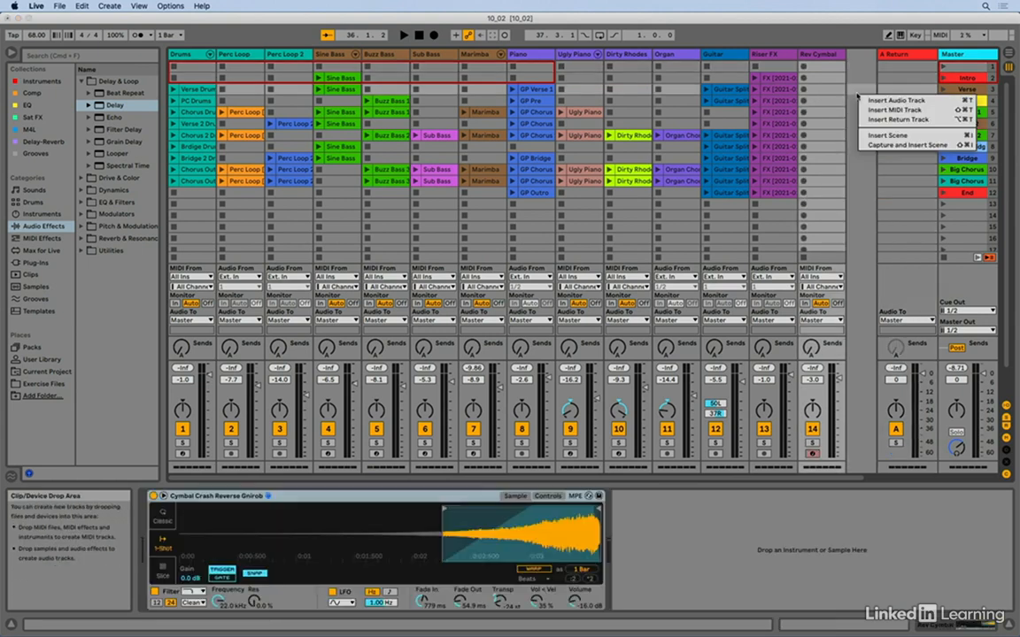
left_click(903, 120)
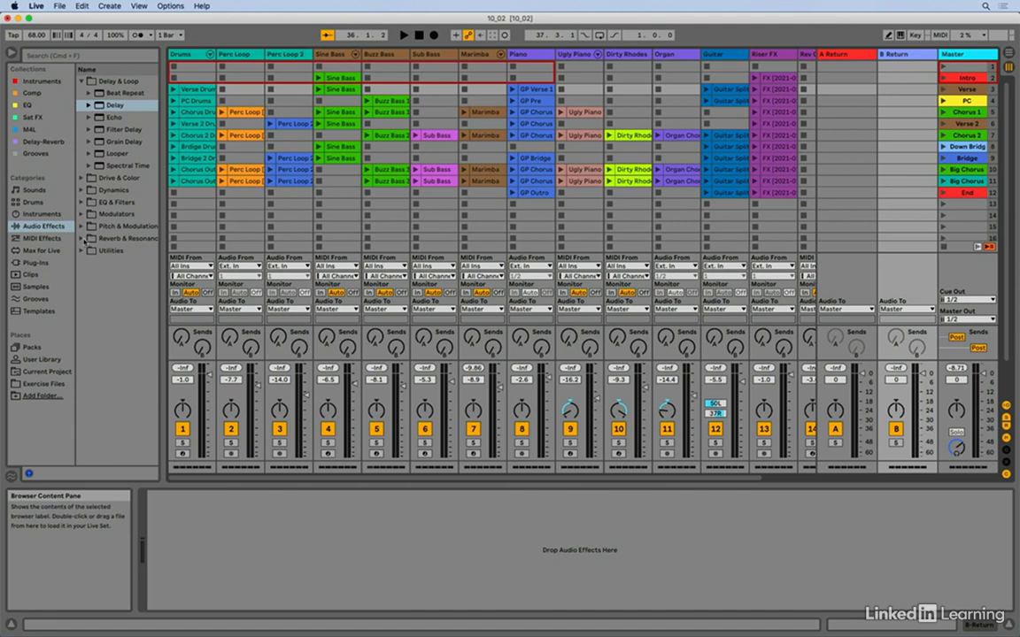
left_click(82, 239)
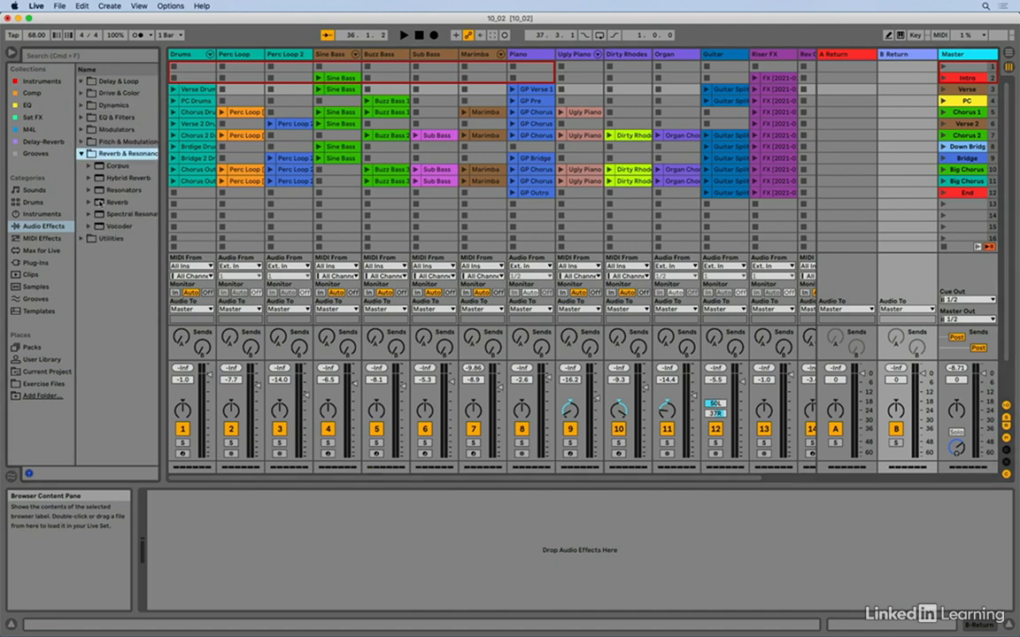
left_click_drag(101, 204, 837, 111)
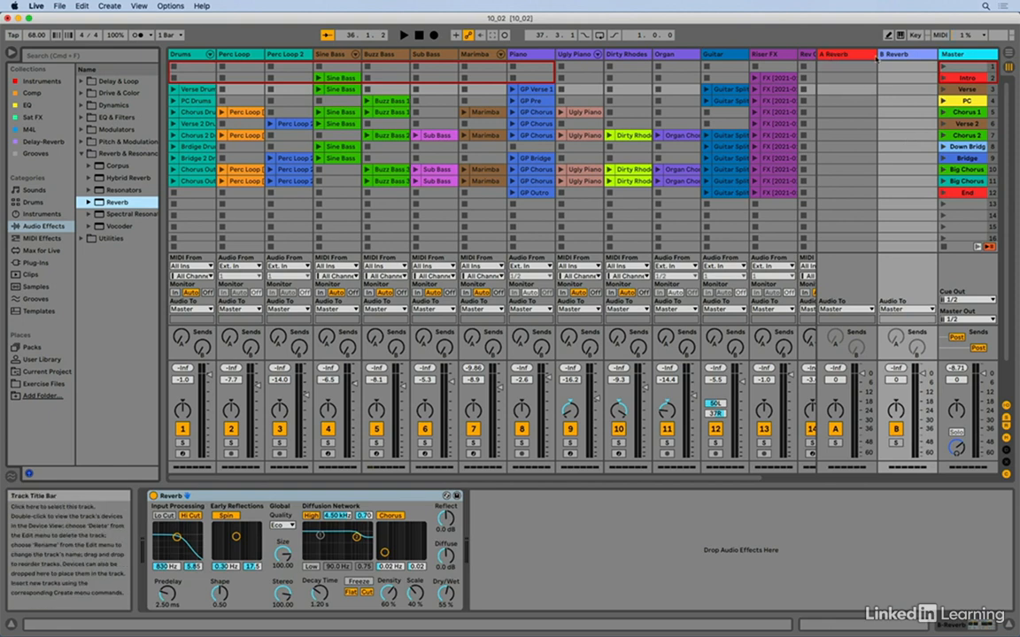
Step: Rename return track A as "Short Reverb" and return track B as "Long Reverb"
left_click(855, 56)
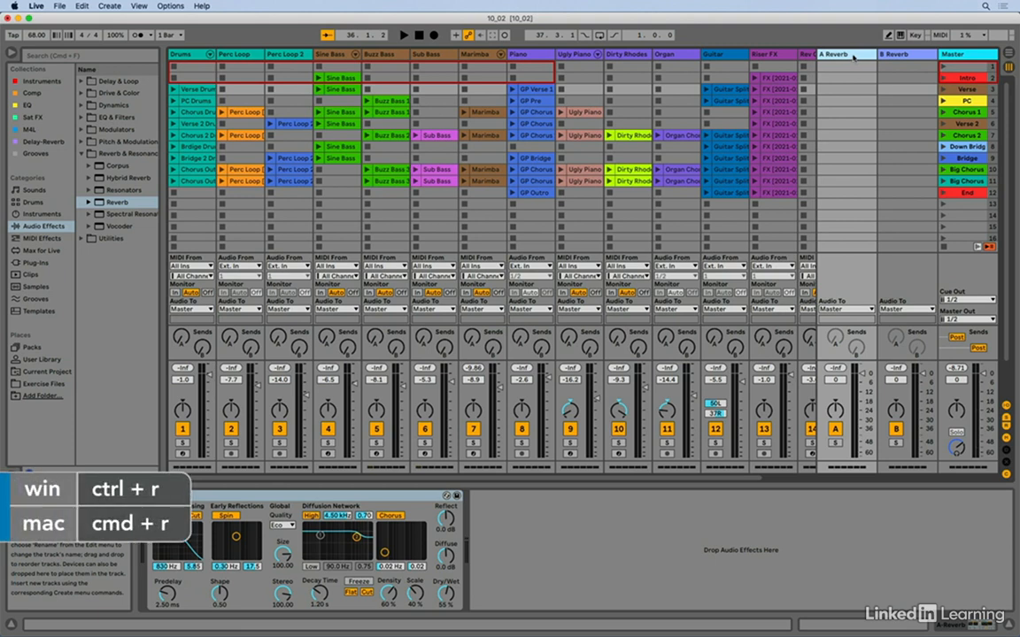
key("super+r")
type("Dr")
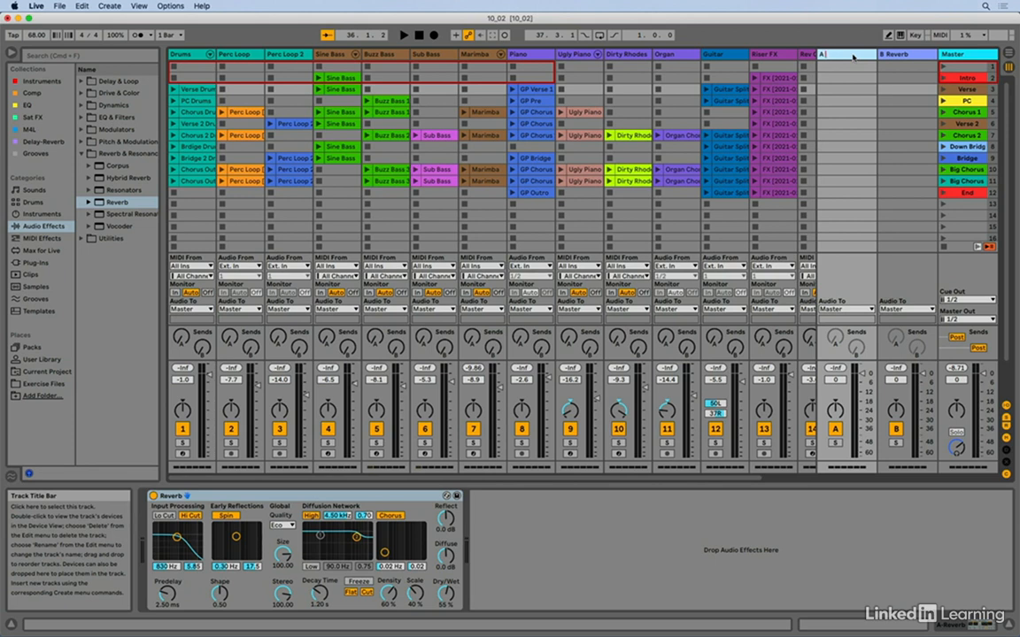
type("Short Reverb")
key("Tab")
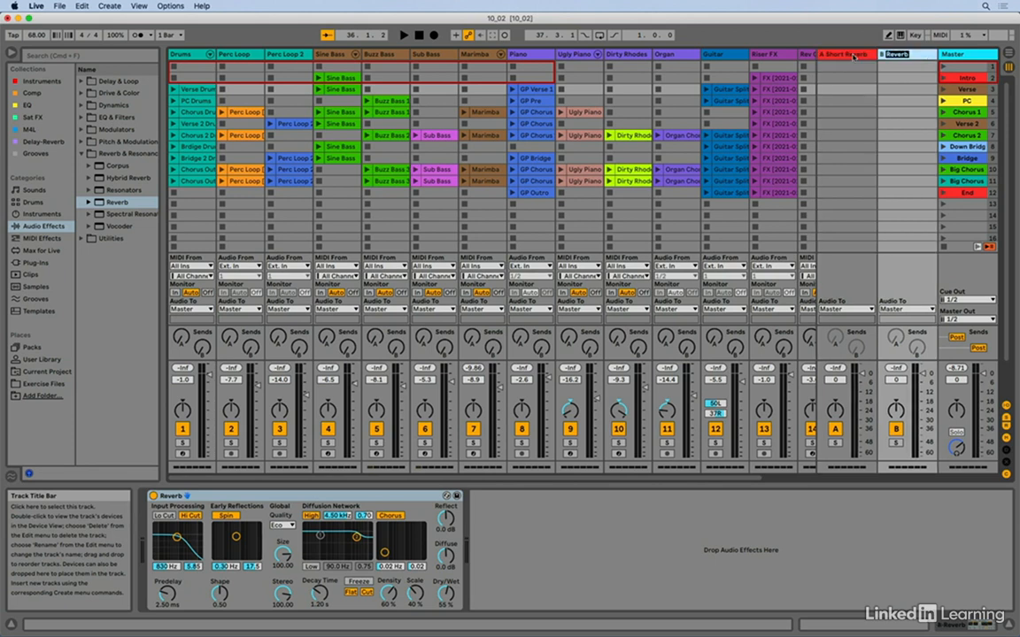
type("Long Reverb")
key("Return")
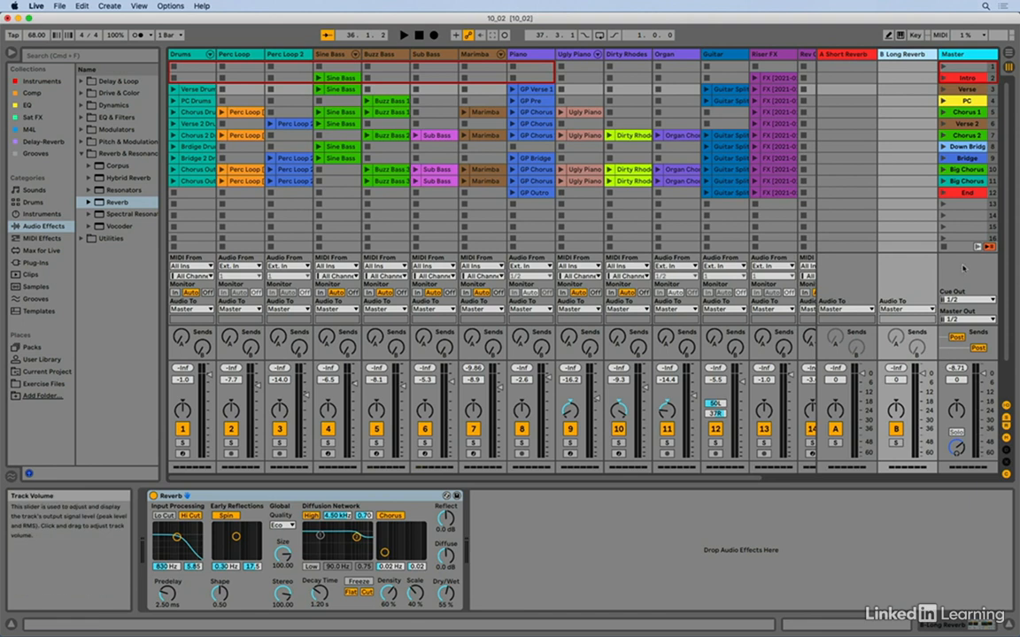
Step: Set the Short Reverb return's Reverb to 100% Dry/Wet and High quality
left_click(847, 54)
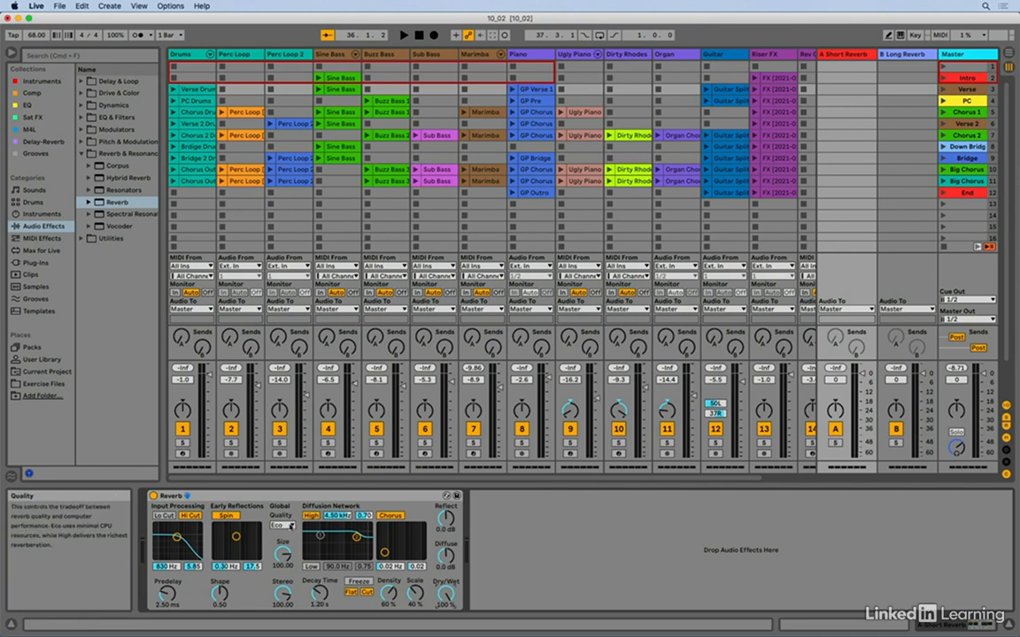
left_click(283, 526)
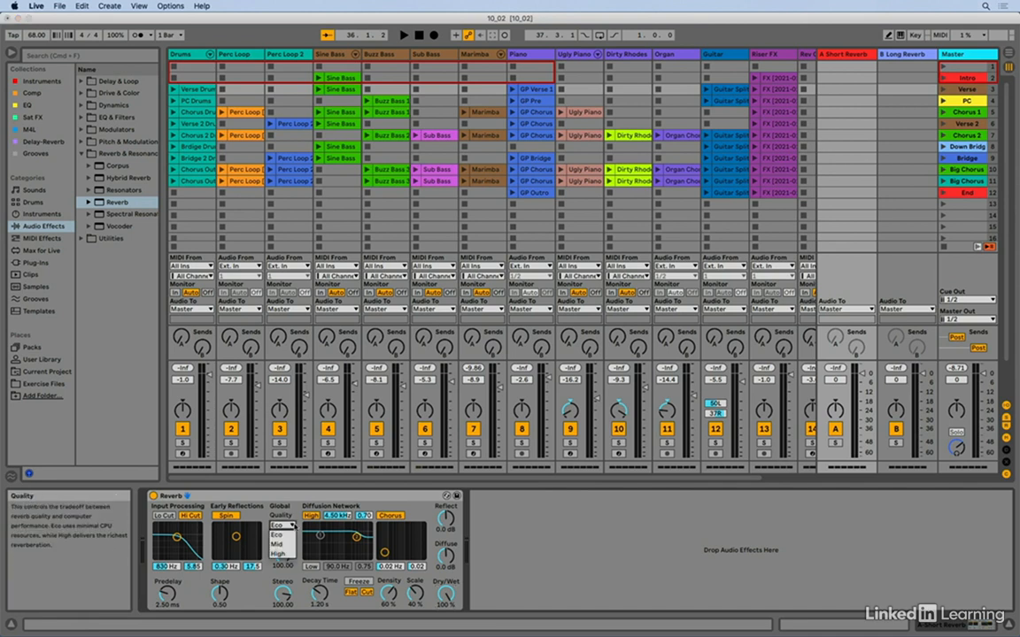
left_click(277, 553)
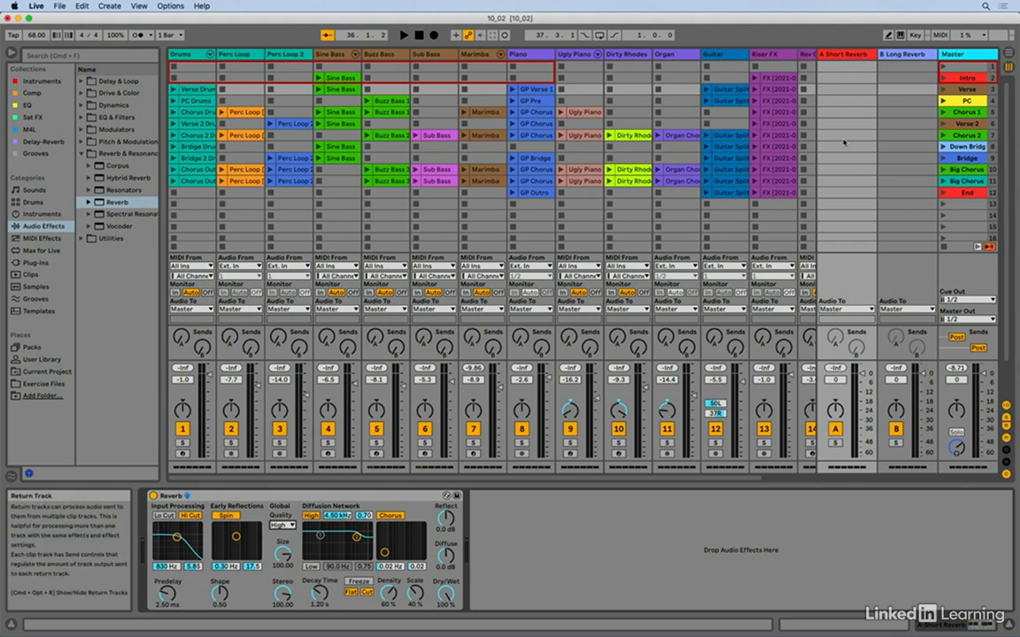
Step: Set the Long Reverb return's Reverb to 100% Dry/Wet, High quality and a Decay Time of 2.76 s
left_click(921, 58)
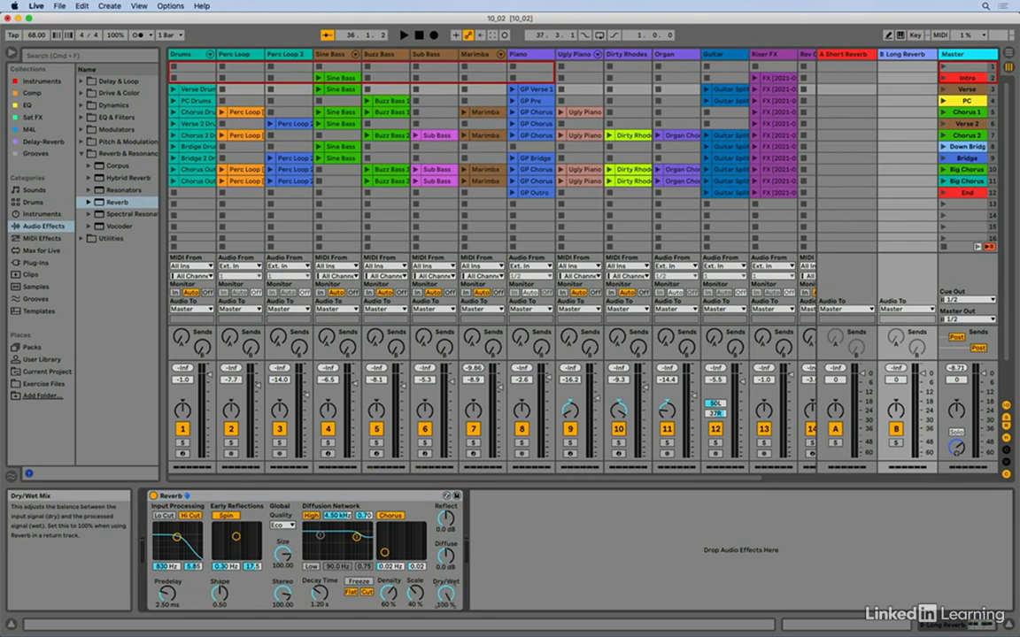
left_click(281, 525)
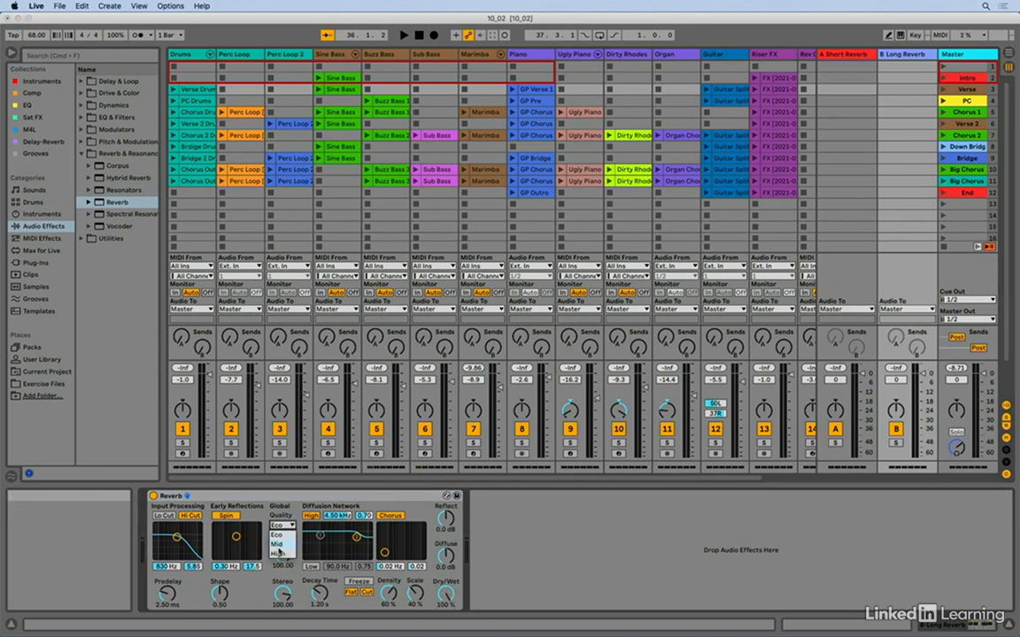
left_click(280, 554)
left_click_drag(324, 604, 324, 575)
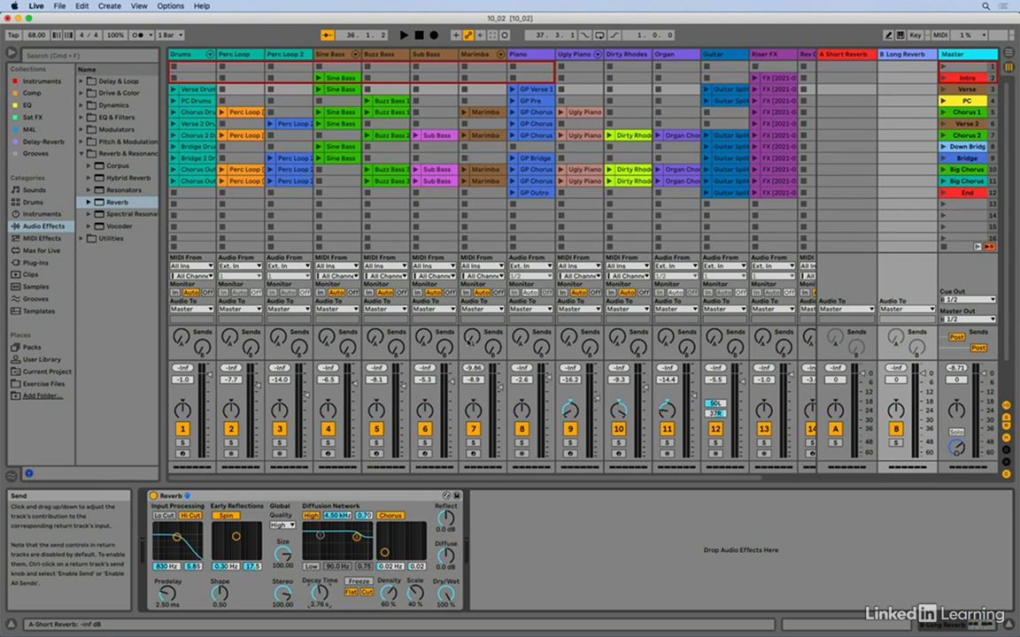
Step: Play the Marimba clip in scene 11 and raise the track's Long Reverb send to about -17 dB
scroll(470, 342, "right", 1)
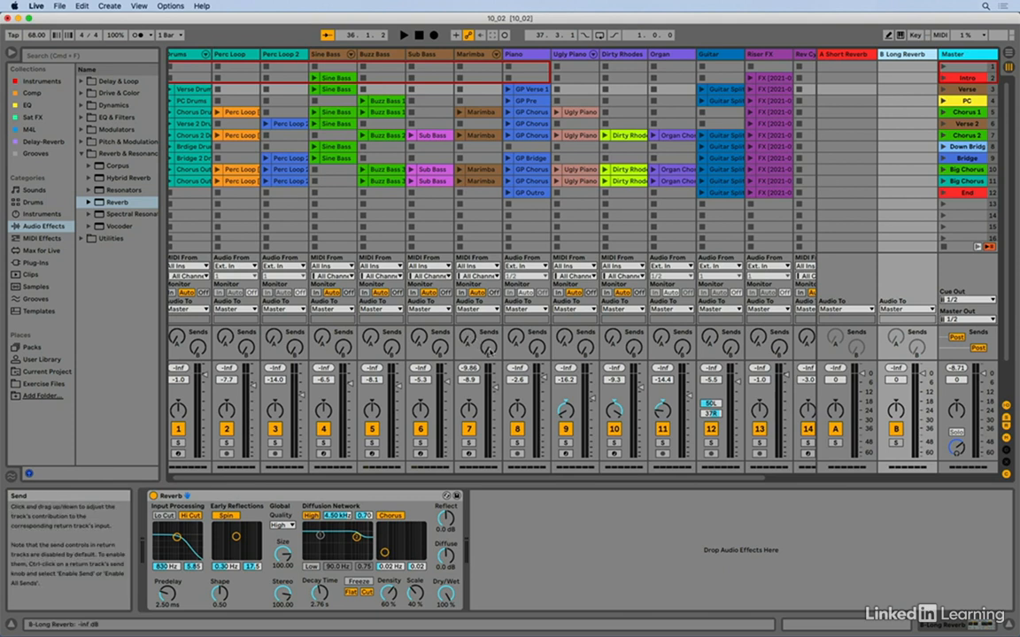
left_click(458, 181)
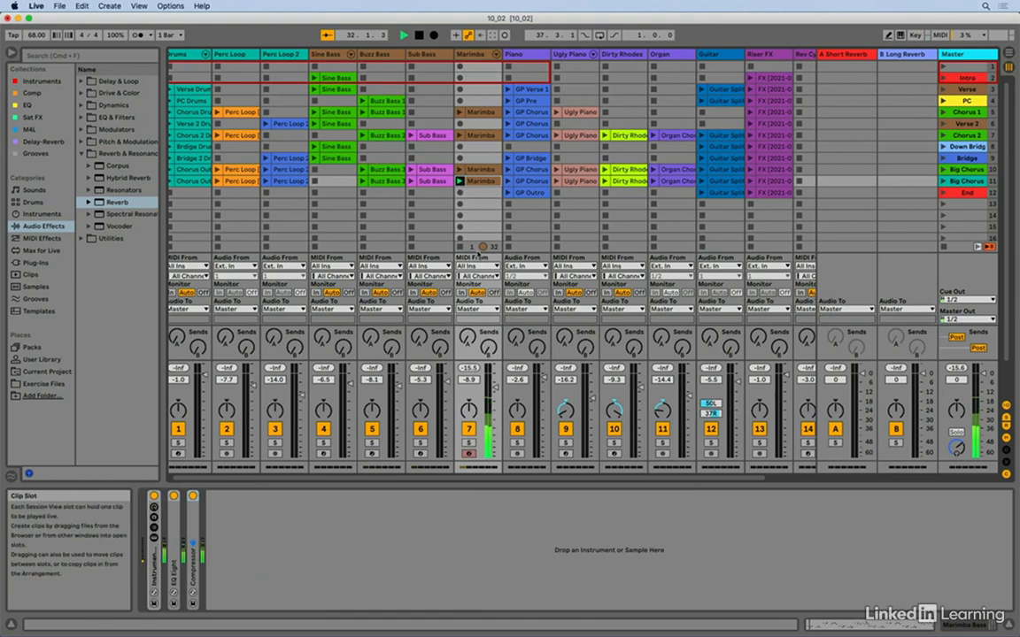
left_click_drag(488, 347, 488, 292)
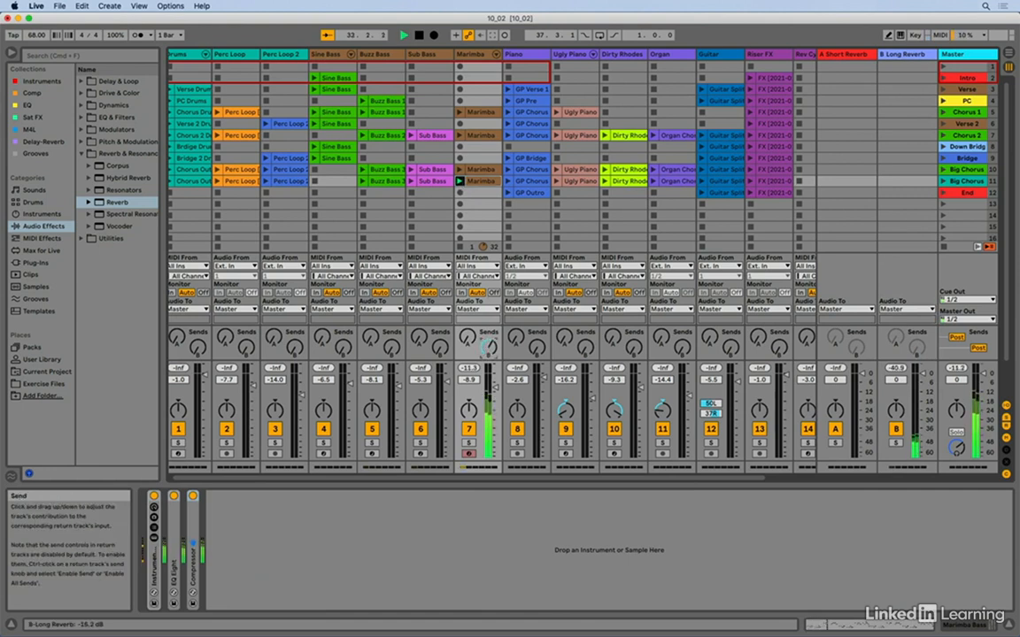
Step: Play the Dirty Rhodes clip in scene 11, raise its Long Reverb send to -8.3 dB, and stop playback
left_click(604, 182)
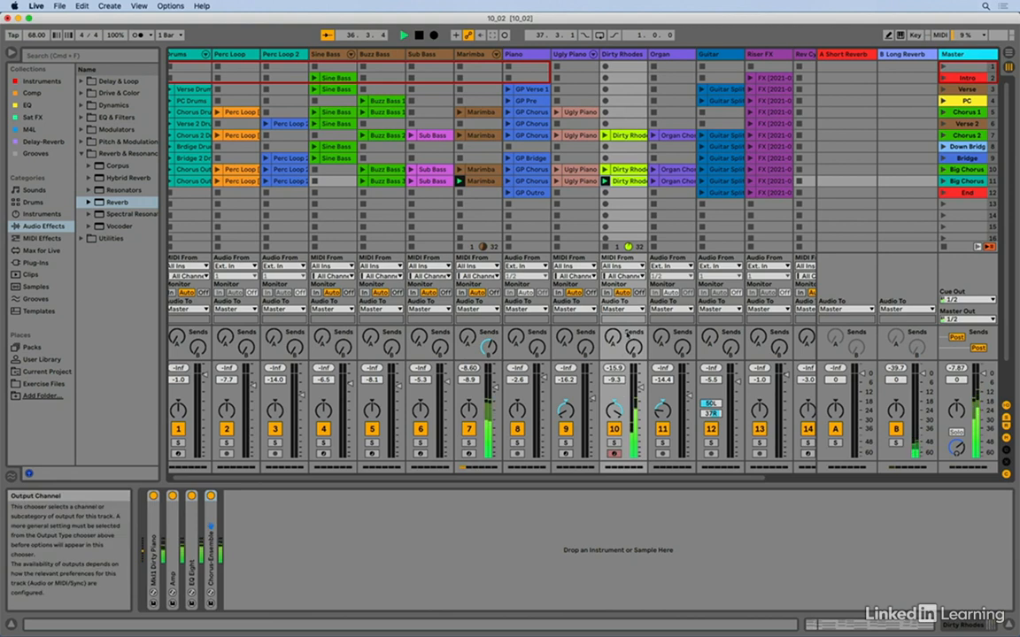
left_click_drag(633, 345, 632, 301)
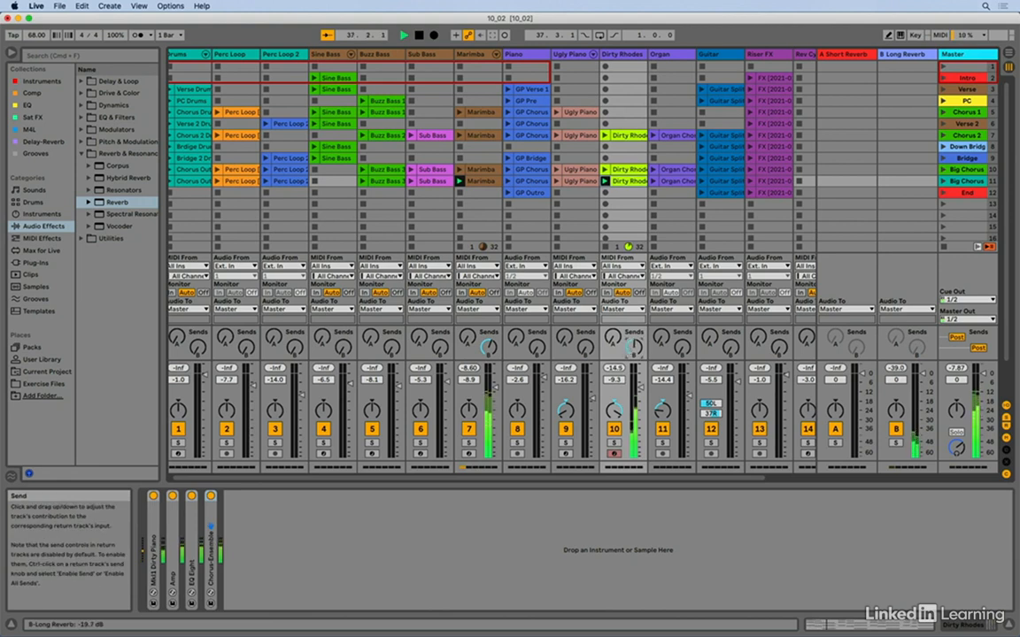
left_click_drag(634, 346, 634, 337)
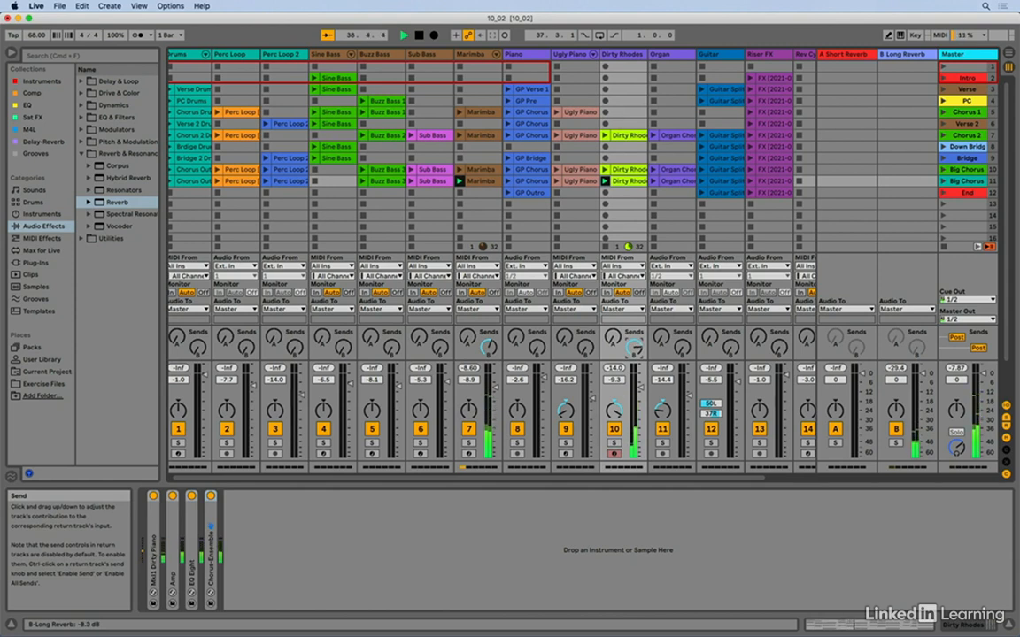
key("space")
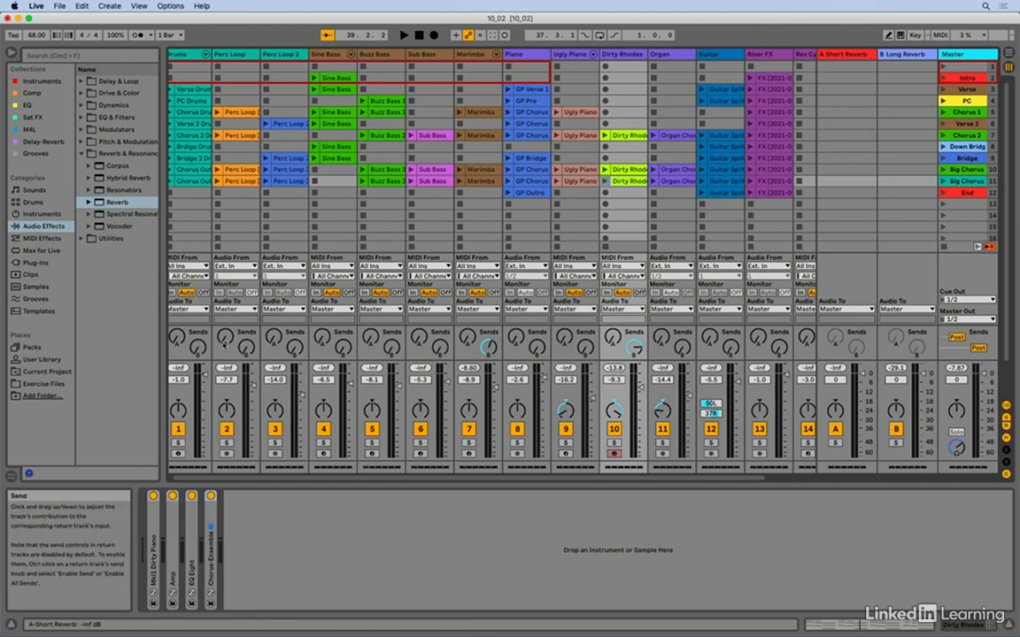
Step: Play the Perc Loop clip in scene 11 and raise the track's Short Reverb send to about -15 dB
left_click(216, 180)
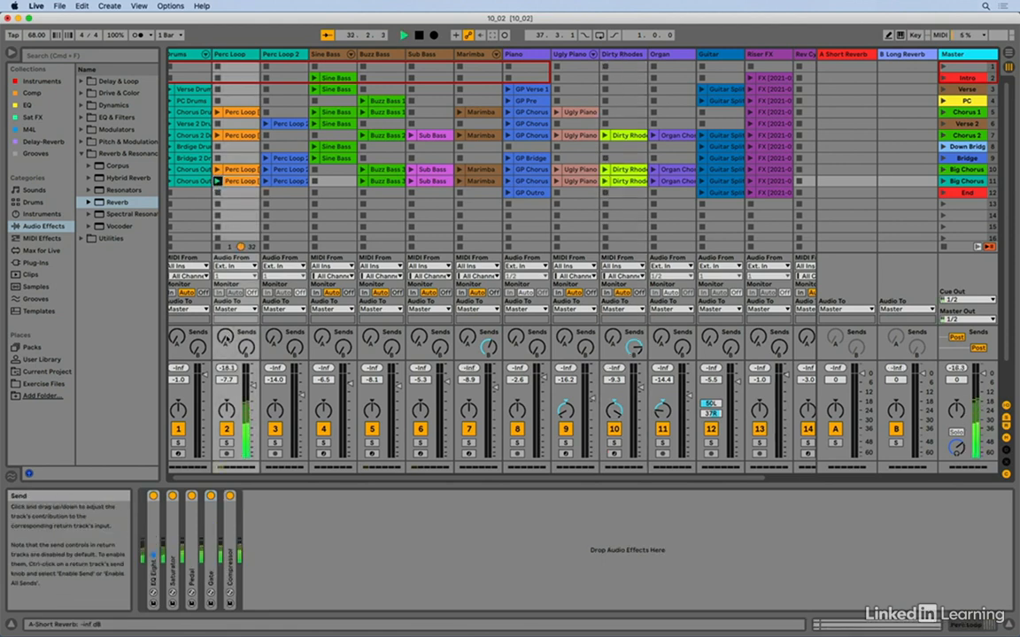
left_click_drag(225, 337, 225, 313)
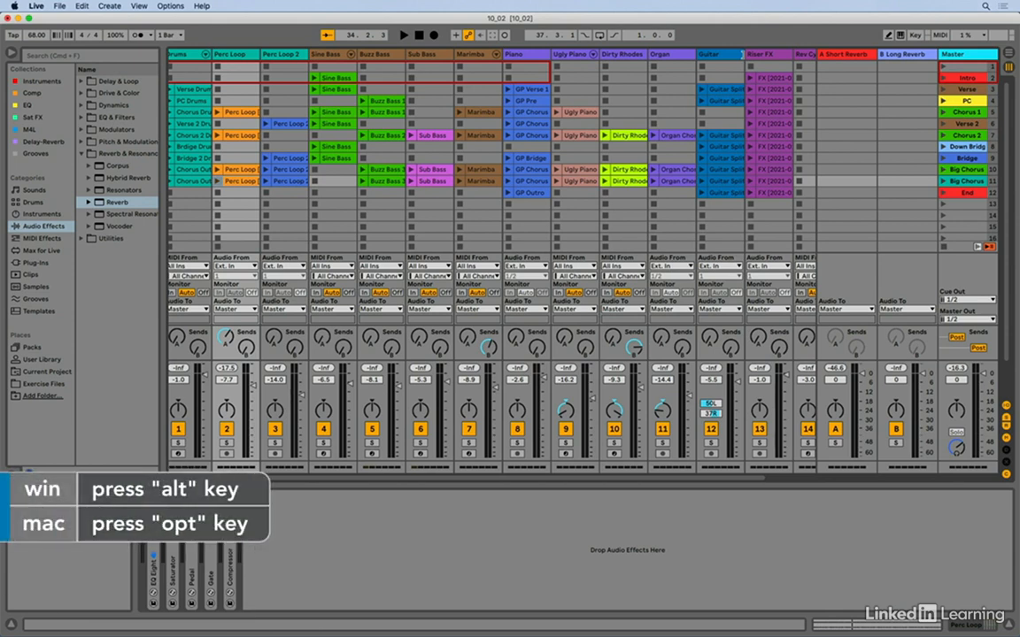
Step: Narrow all the clip tracks at once and insert a third return track
mouse_move(741, 55)
left_mouse_down()
mouse_move(716, 56)
mouse_move(726, 57)
left_mouse_up()
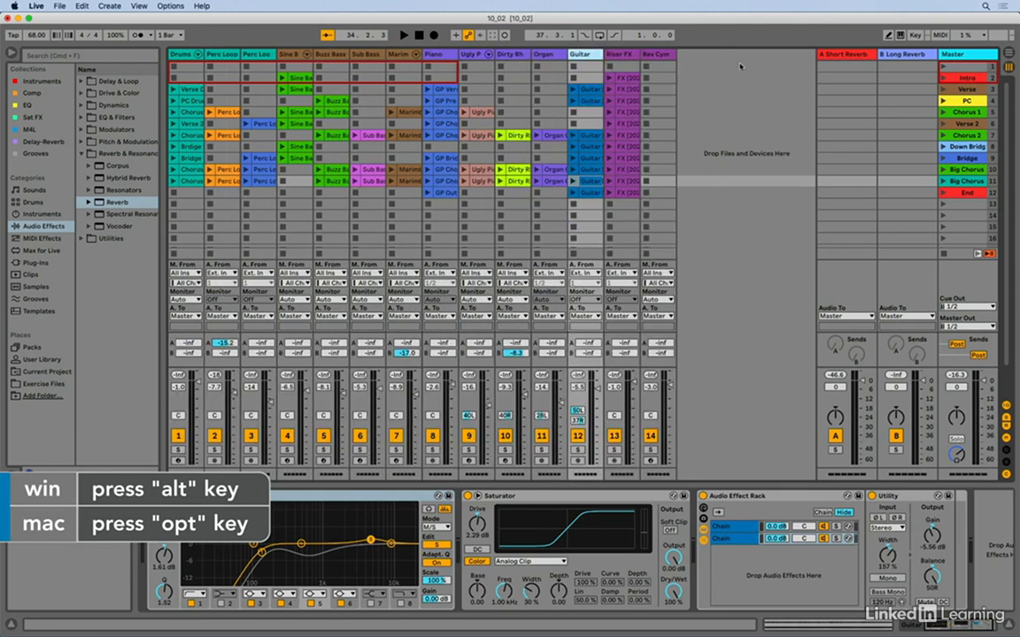
right_click(742, 108)
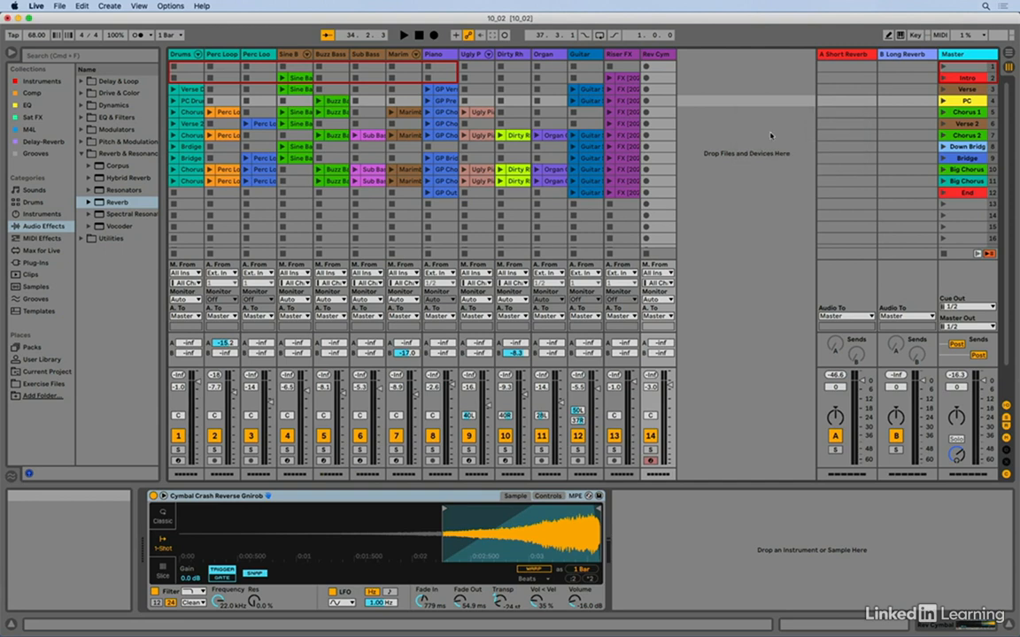
left_click(771, 132)
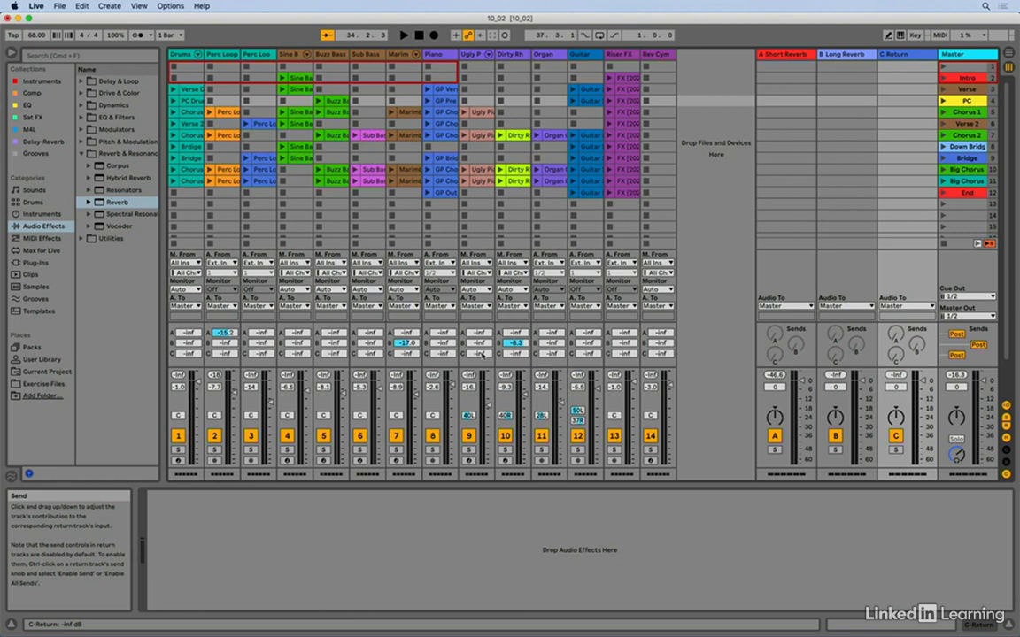
Step: Load the Delay audio effect from Delay & Loop onto return track C
left_click(82, 81)
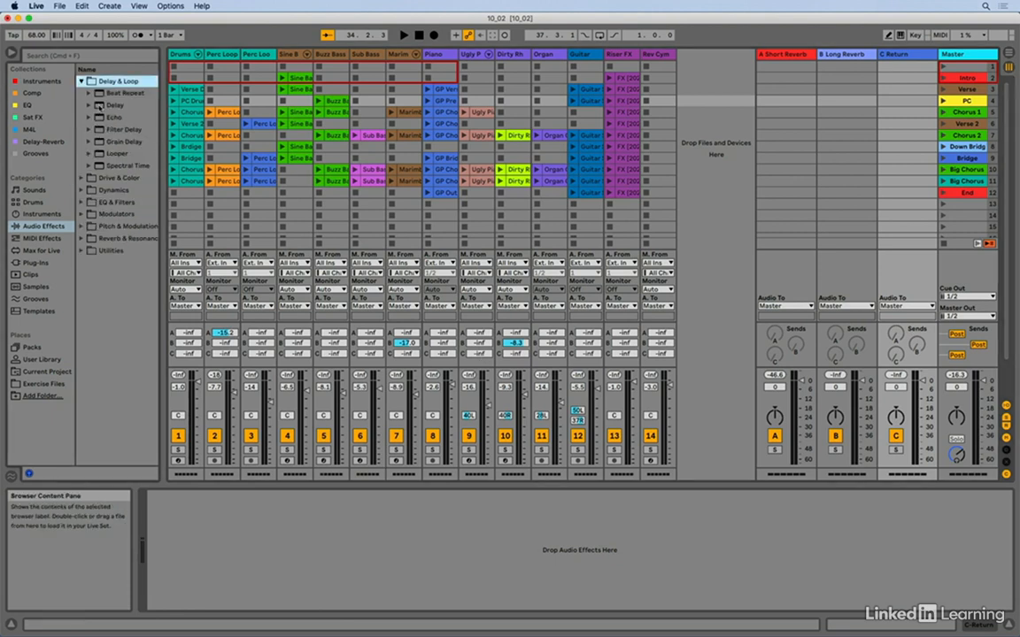
left_click(97, 104)
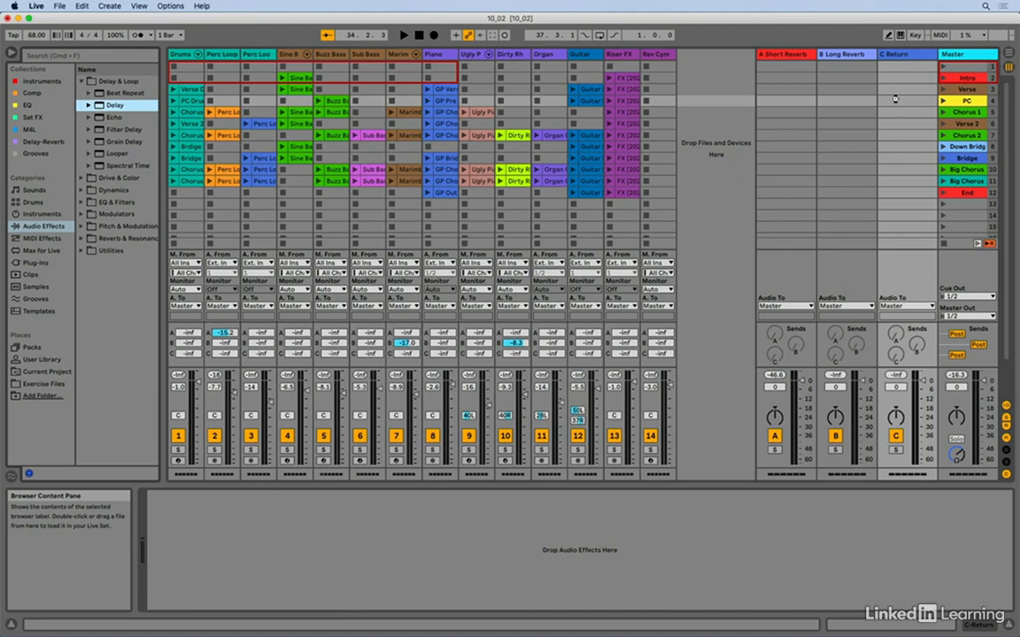
left_click_drag(897, 105, 896, 100)
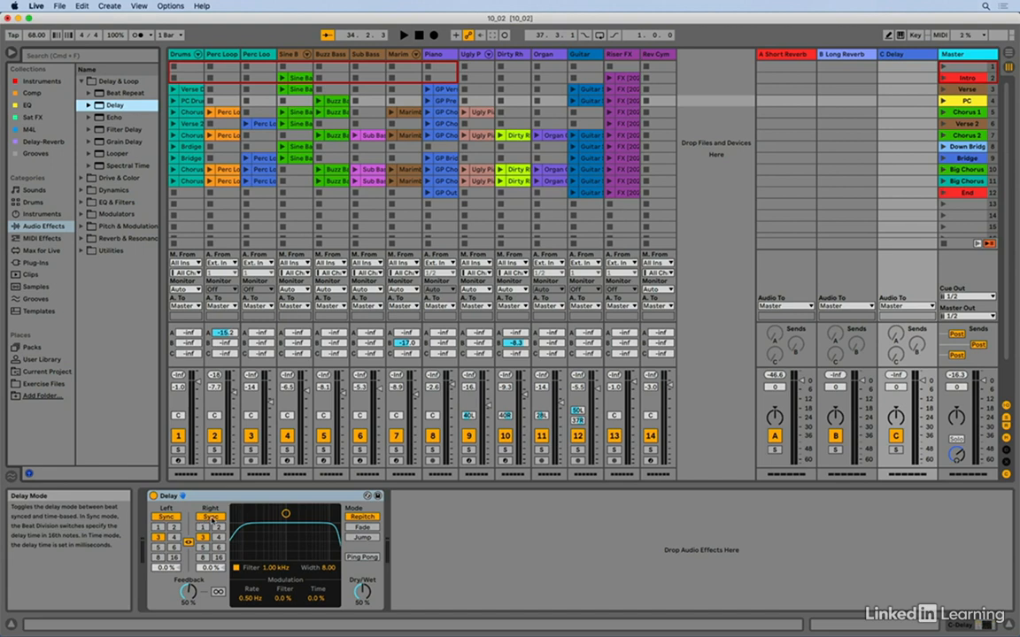
Step: Set the Delay to 2 sixteenths left and 3 right, filter 1.29 kHz with width 3.30, and Dry/Wet 100%
left_click(175, 527)
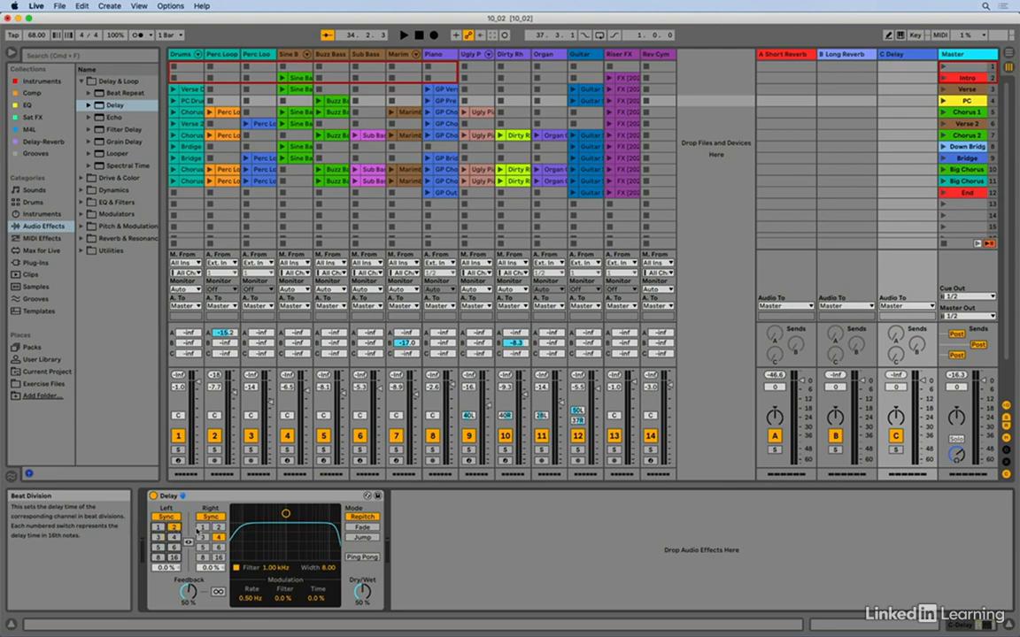
left_click(203, 537)
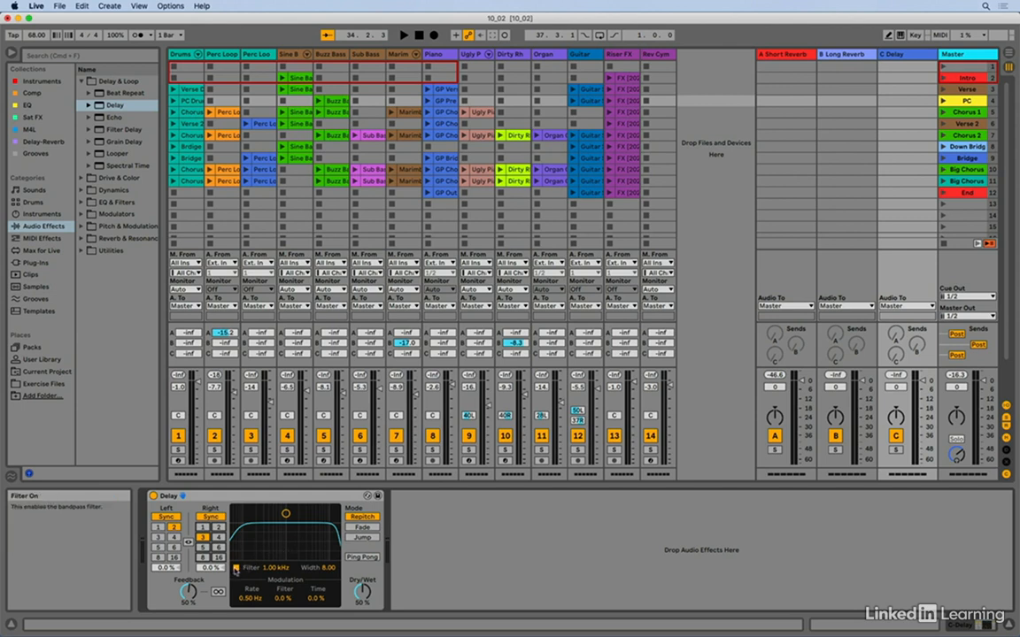
left_click_drag(286, 514, 289, 541)
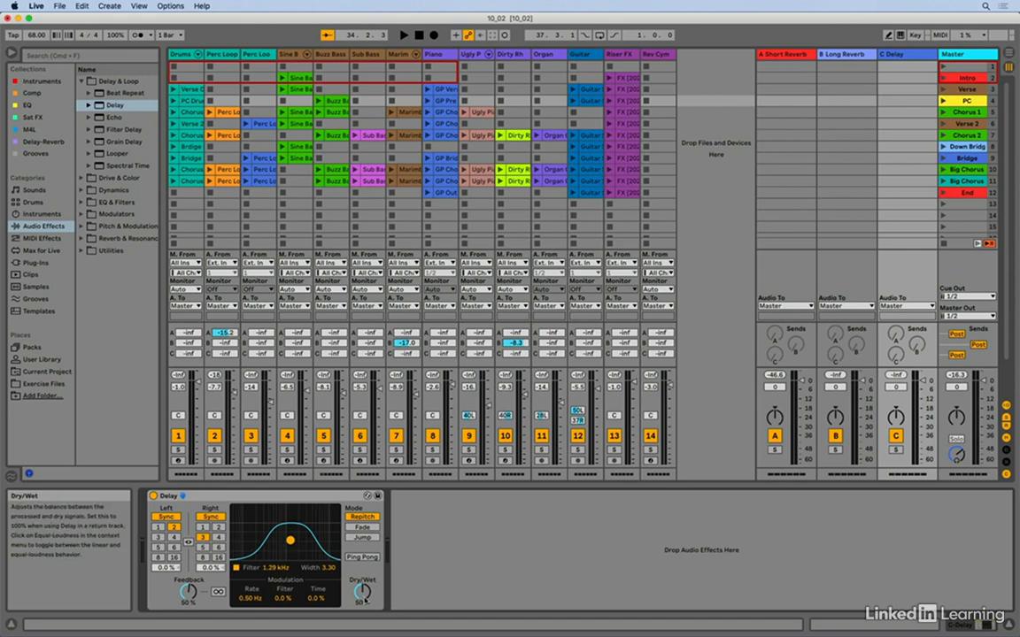
left_click_drag(362, 593, 362, 549)
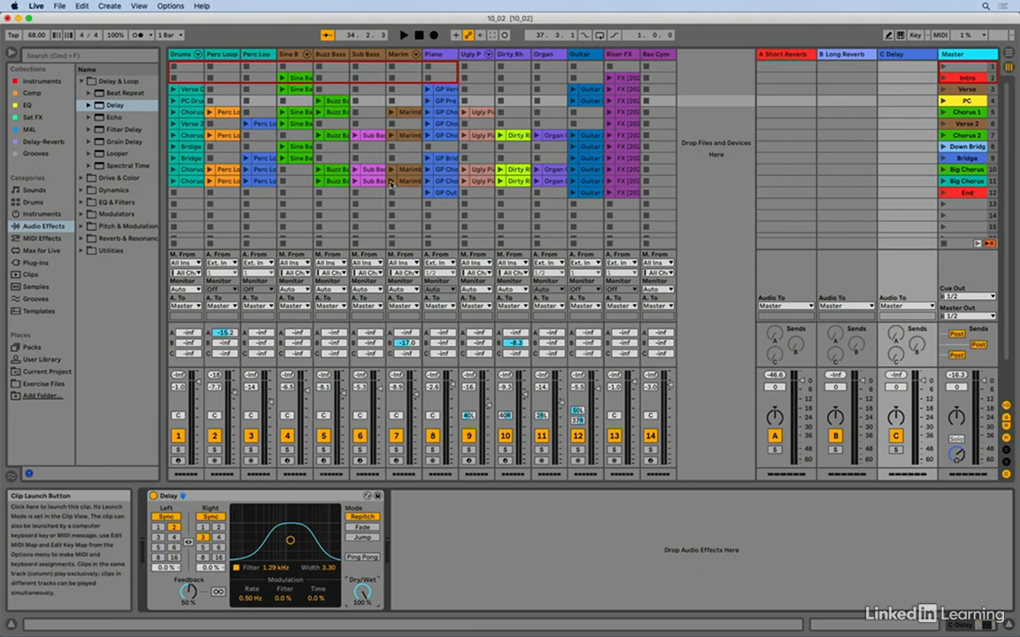
Step: Play the scene 11 Marimba clip with its Delay send at -10.3 dB, and lower the Delay's feedback to 28%
left_click(391, 183)
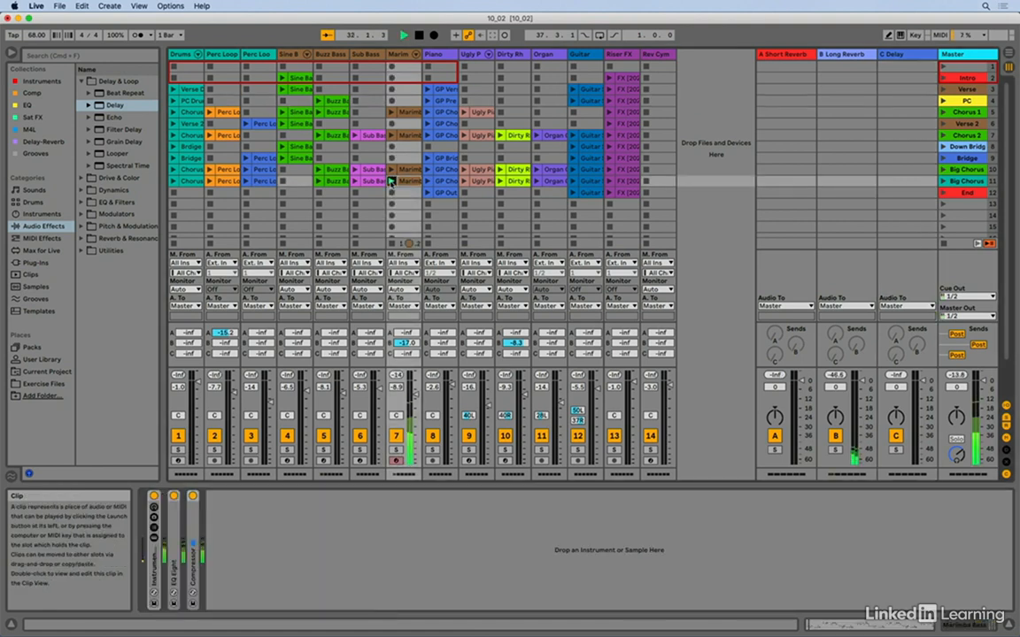
left_click_drag(407, 354, 407, 312)
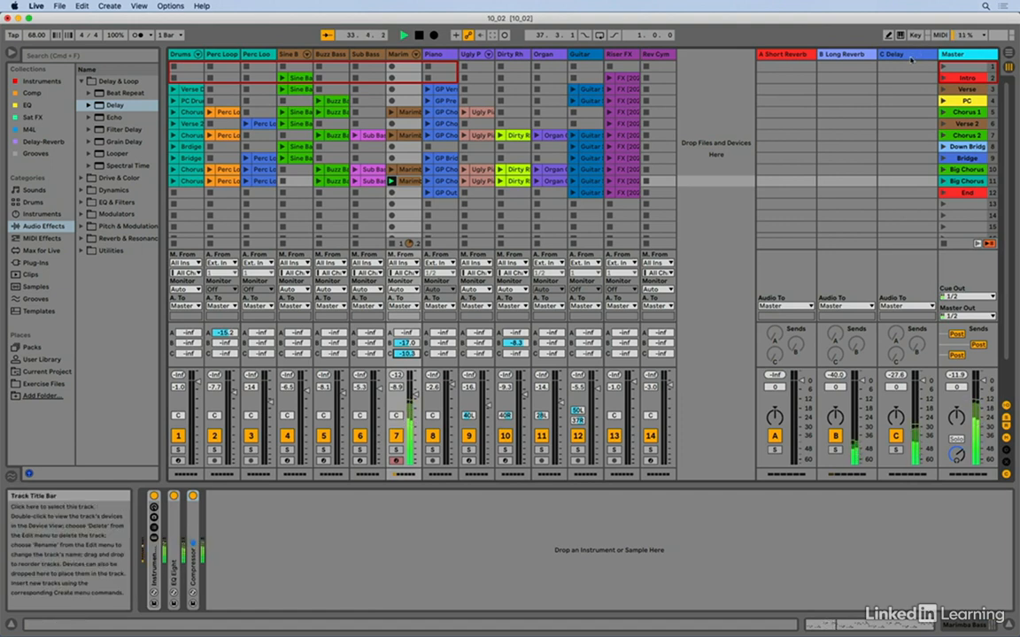
left_click(879, 363)
left_click_drag(188, 593, 189, 614)
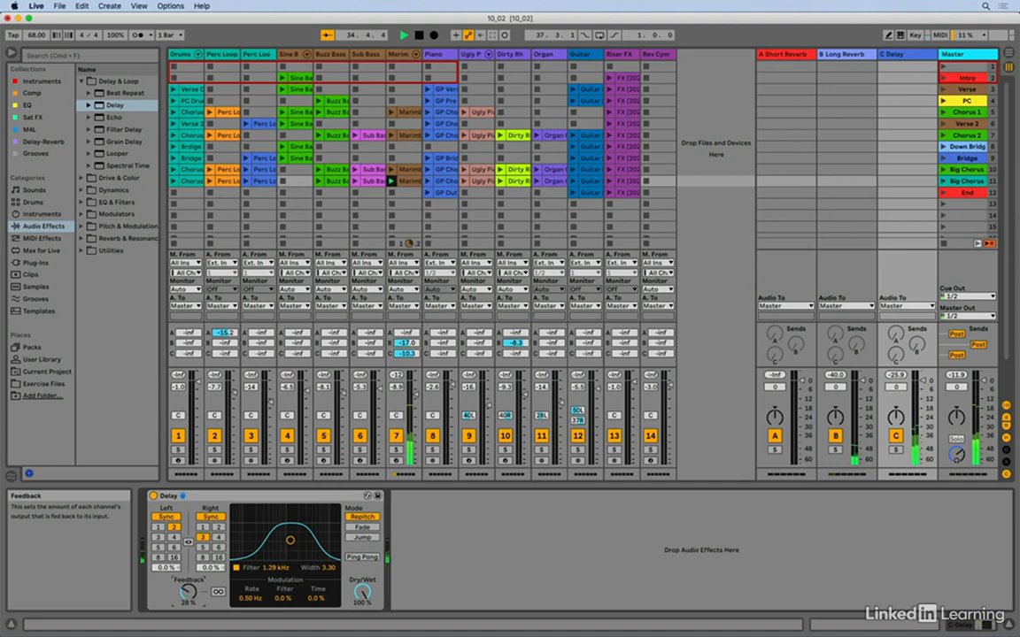